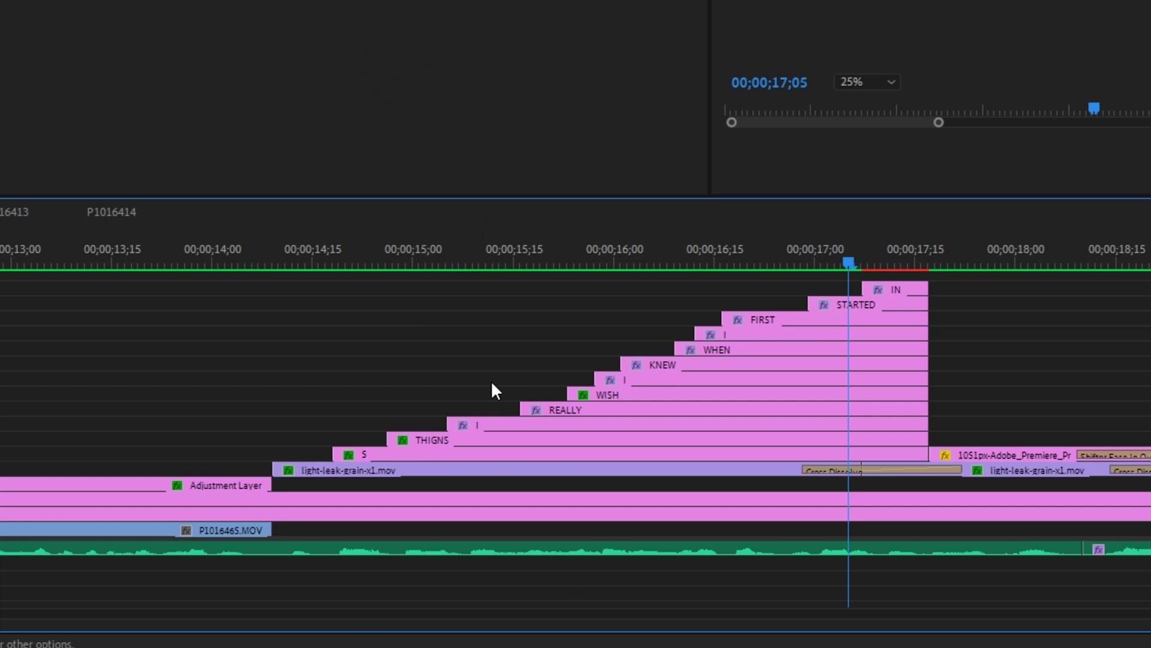
# Select the word REALLY in the title clip and bring up the Essential Graphics font list.
pyautogui.click(539, 402)
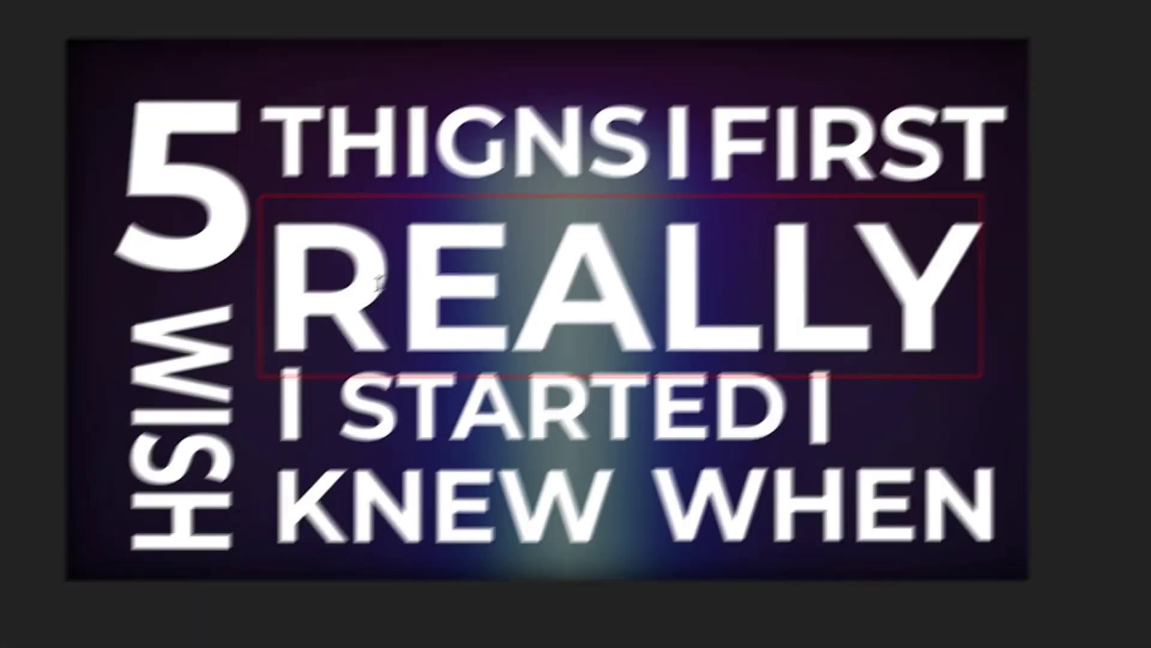
pyautogui.doubleClick(380, 282)
pyautogui.click(126, 259)
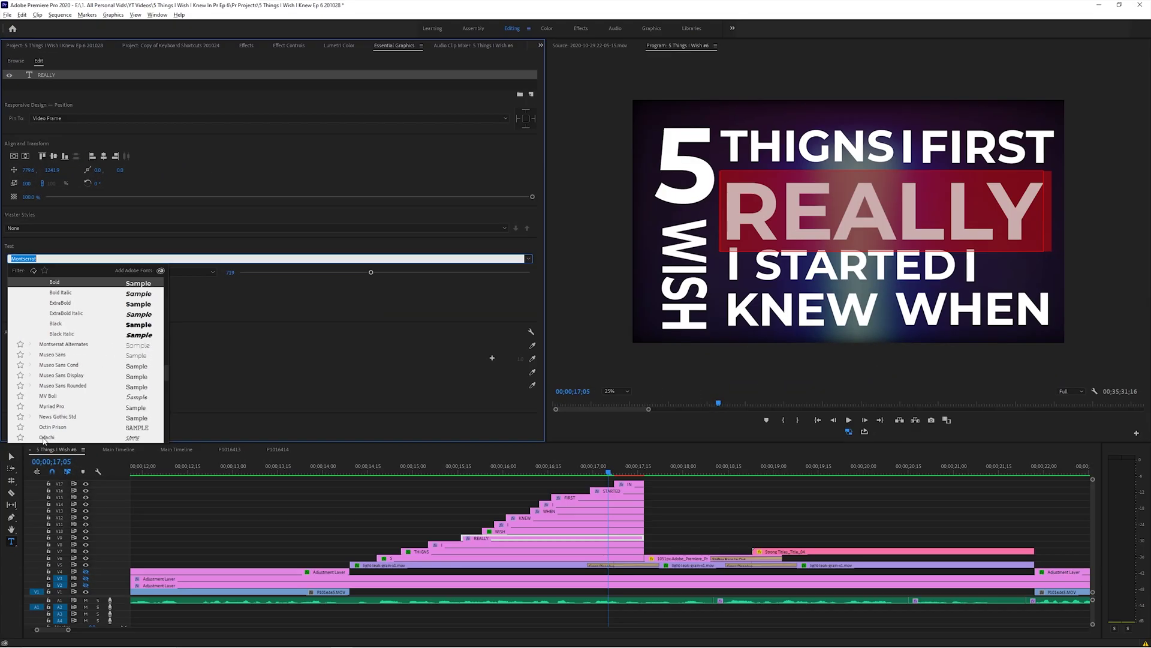
# Apply the chosen font to REALLY, then replace every Montserrat Bold in the project with Wingdings.
pyautogui.click(42, 437)
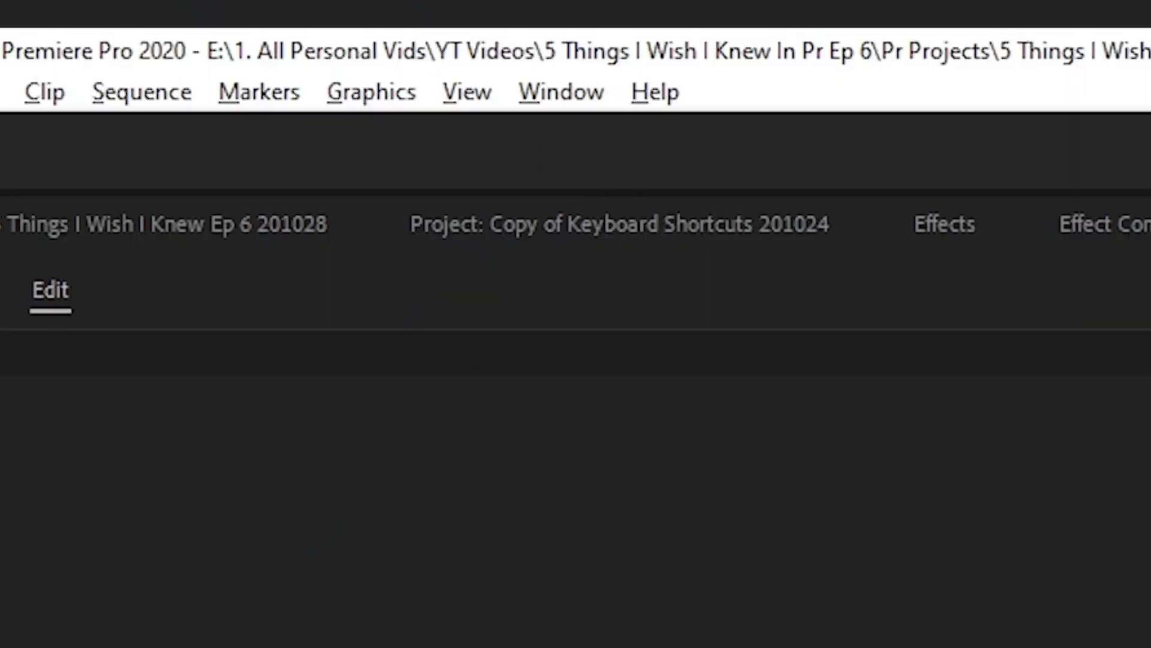
pyautogui.click(377, 93)
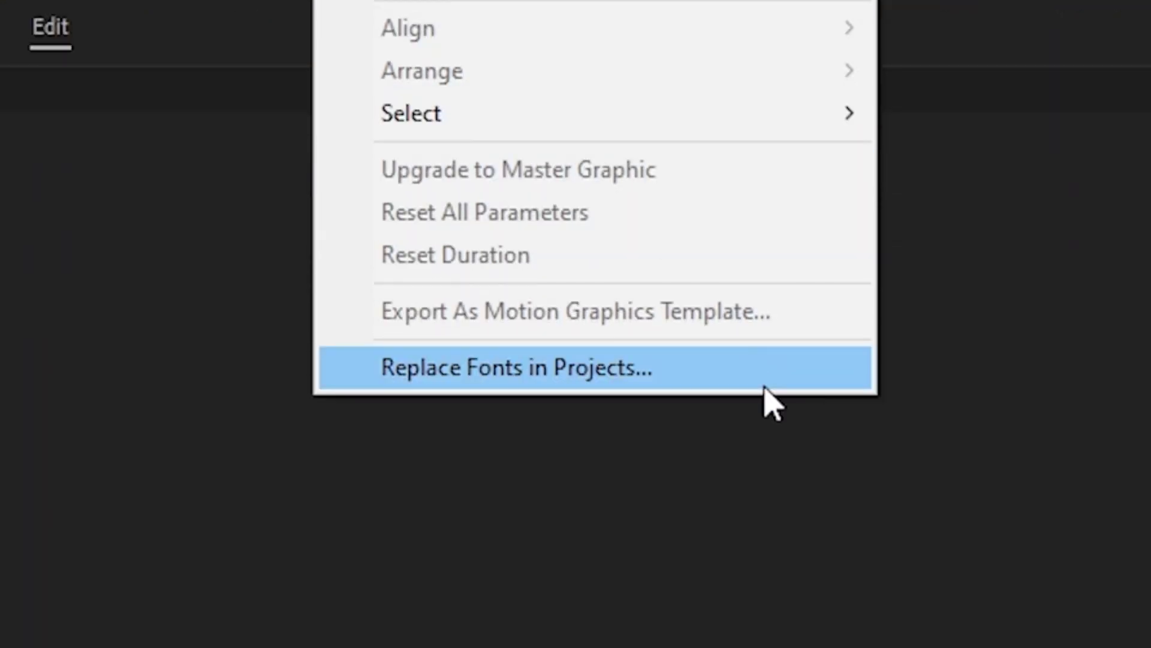
pyautogui.click(763, 628)
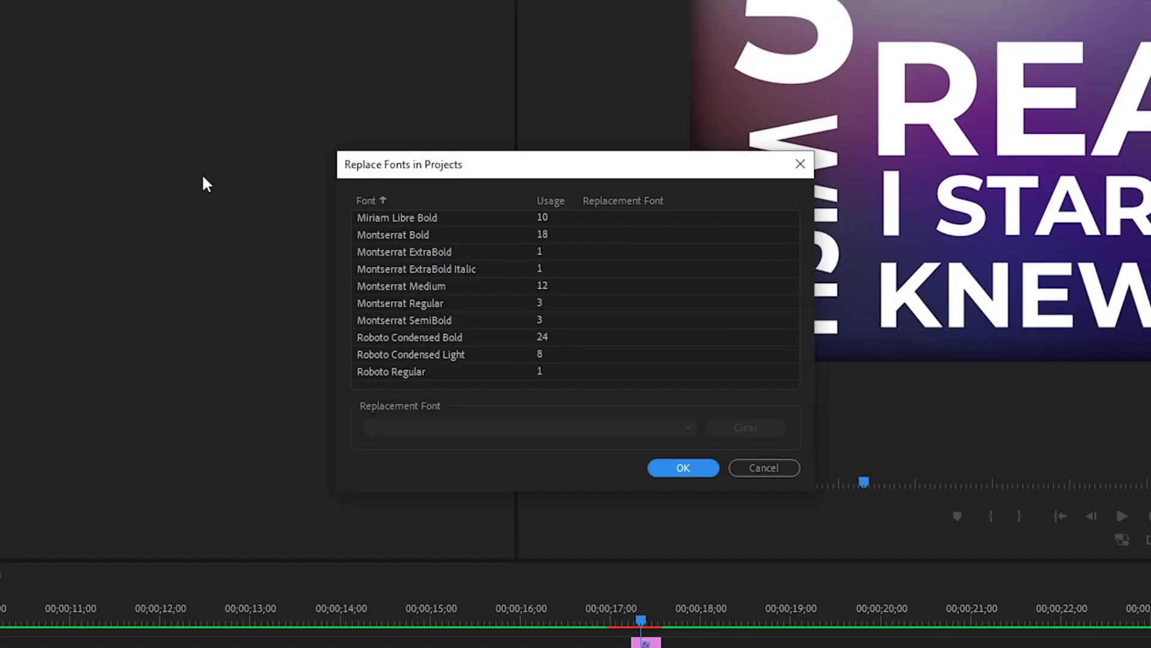
pyautogui.click(433, 234)
pyautogui.click(502, 422)
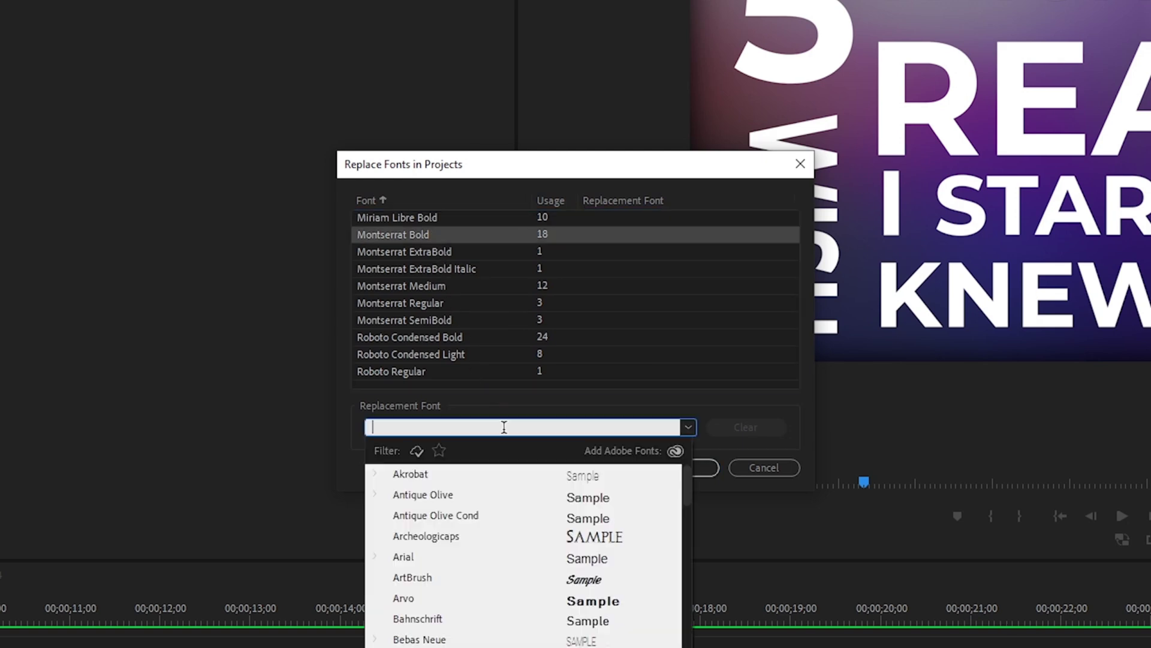
pyautogui.scroll(-20, 521, 341)
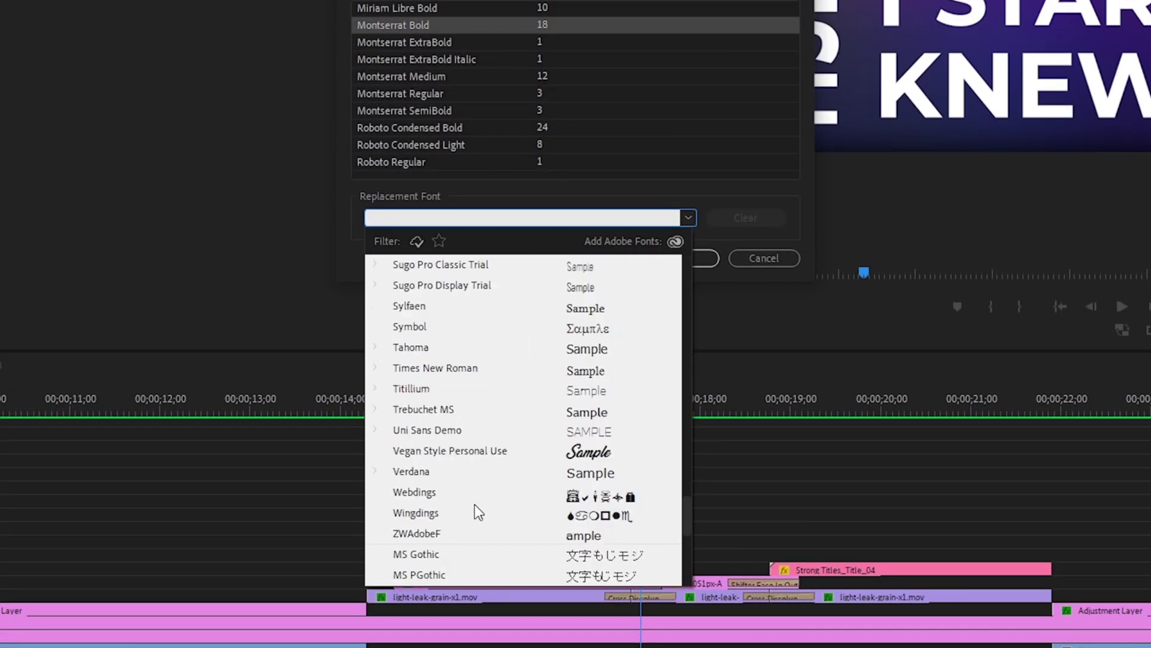
pyautogui.click(475, 510)
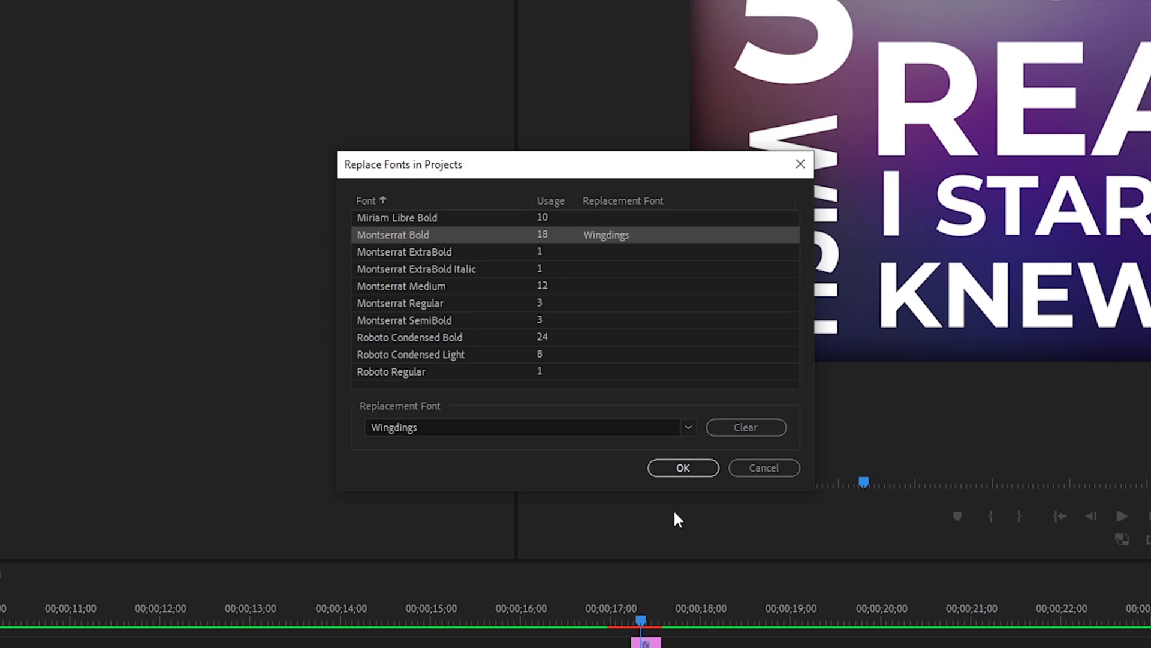
pyautogui.click(682, 471)
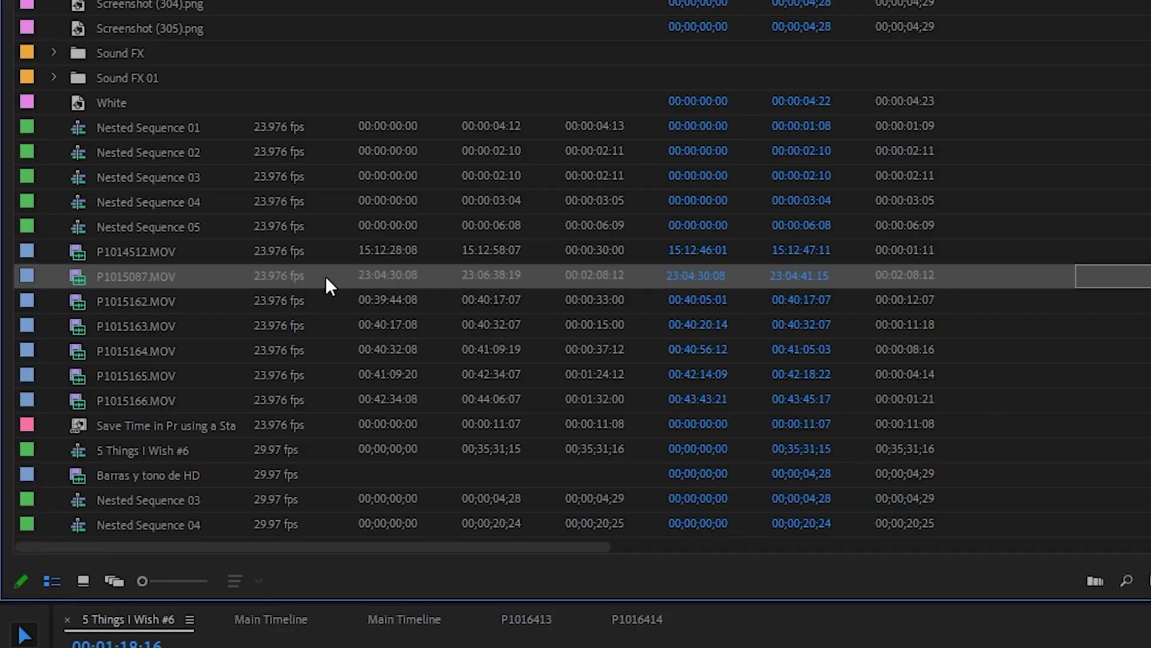
# Check a clip's Proxy submenu in the Project panel, then go to the File menu's project settings.
pyautogui.rightClick(325, 277)
pyautogui.moveTo(474, 365)
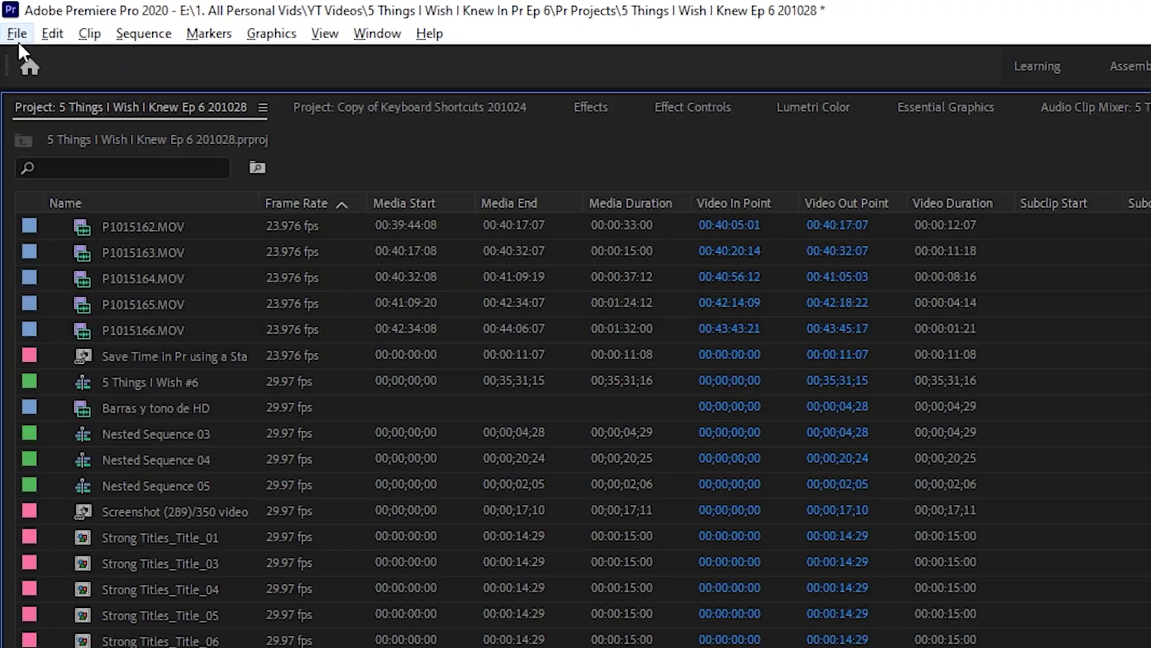
pyautogui.click(18, 38)
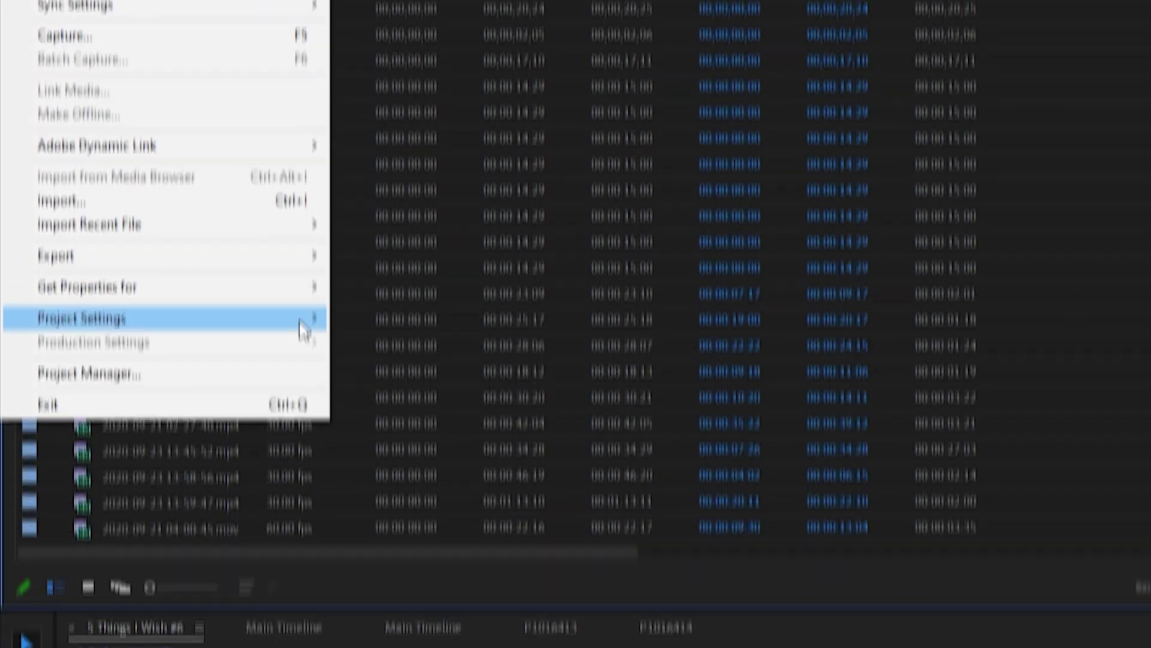
# Enable ingest to create ProRes Low Resolution Proxy files next to the project, then switch to File Explorer.
pyautogui.moveTo(298, 288)
pyautogui.click(483, 340)
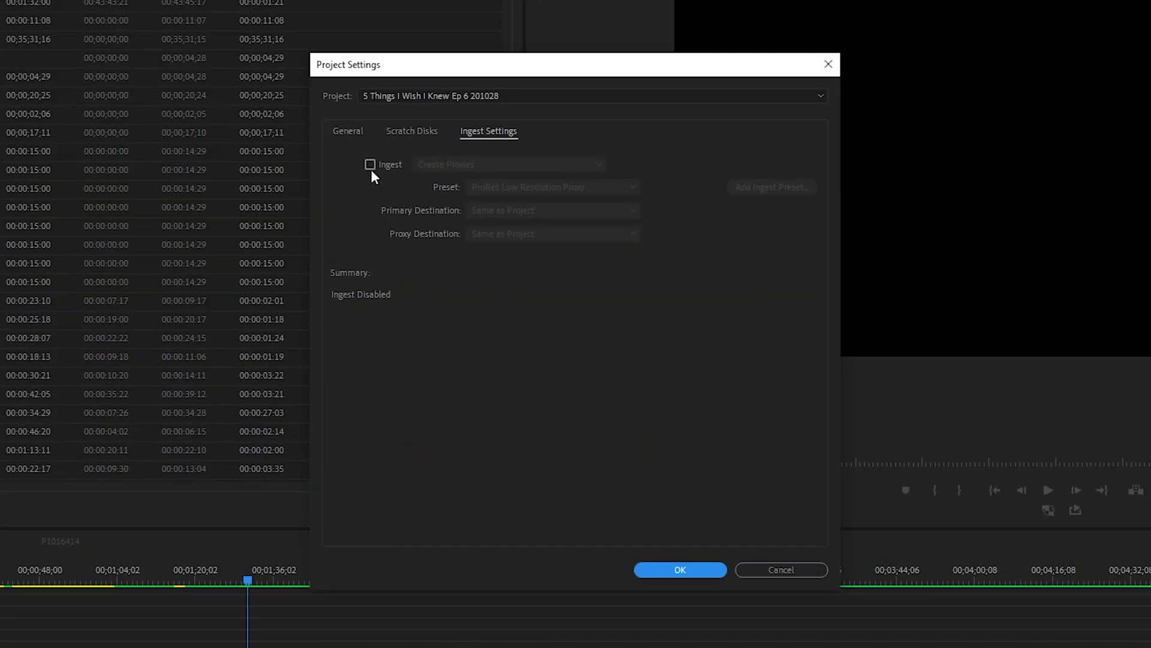
pyautogui.click(370, 165)
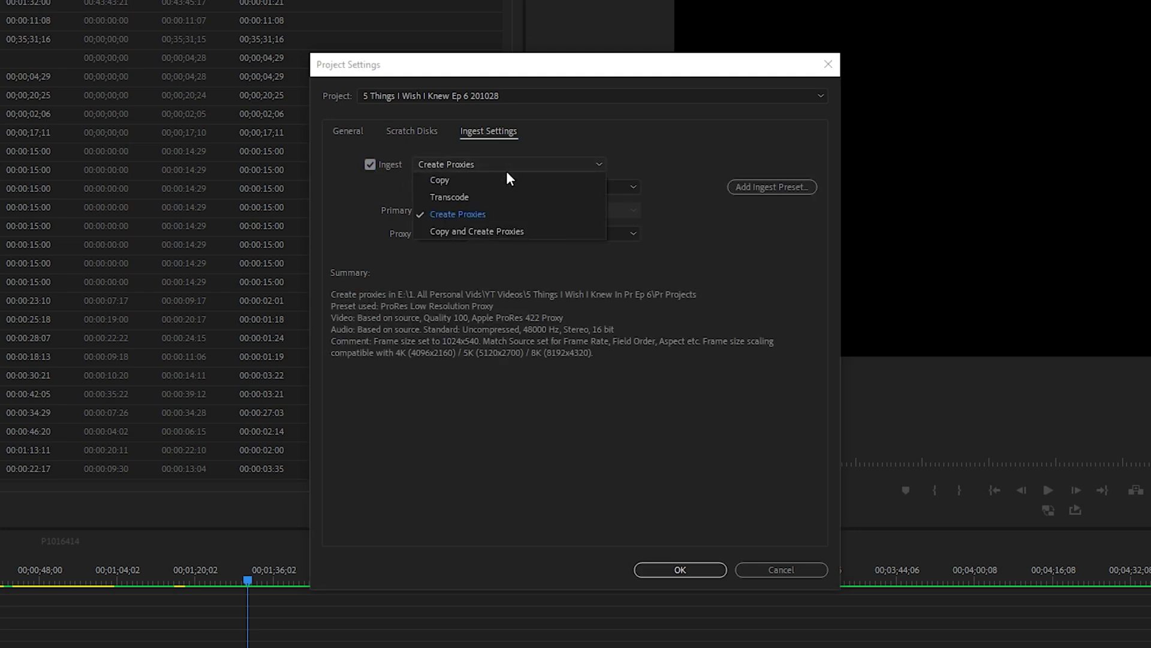
pyautogui.click(521, 214)
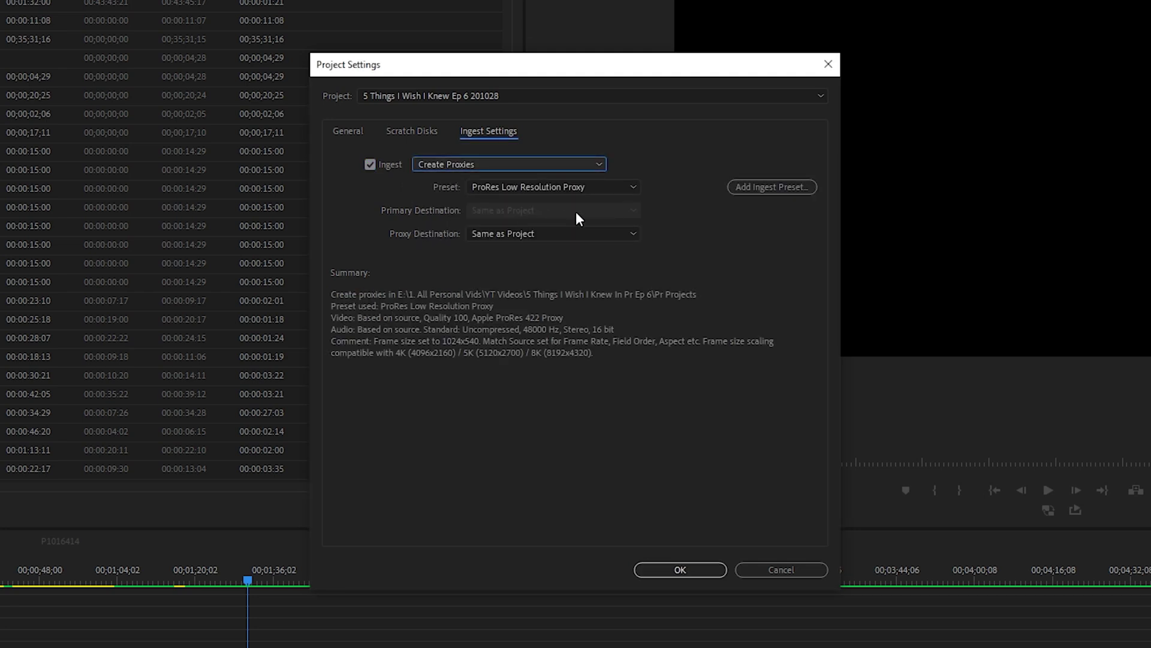
pyautogui.click(620, 189)
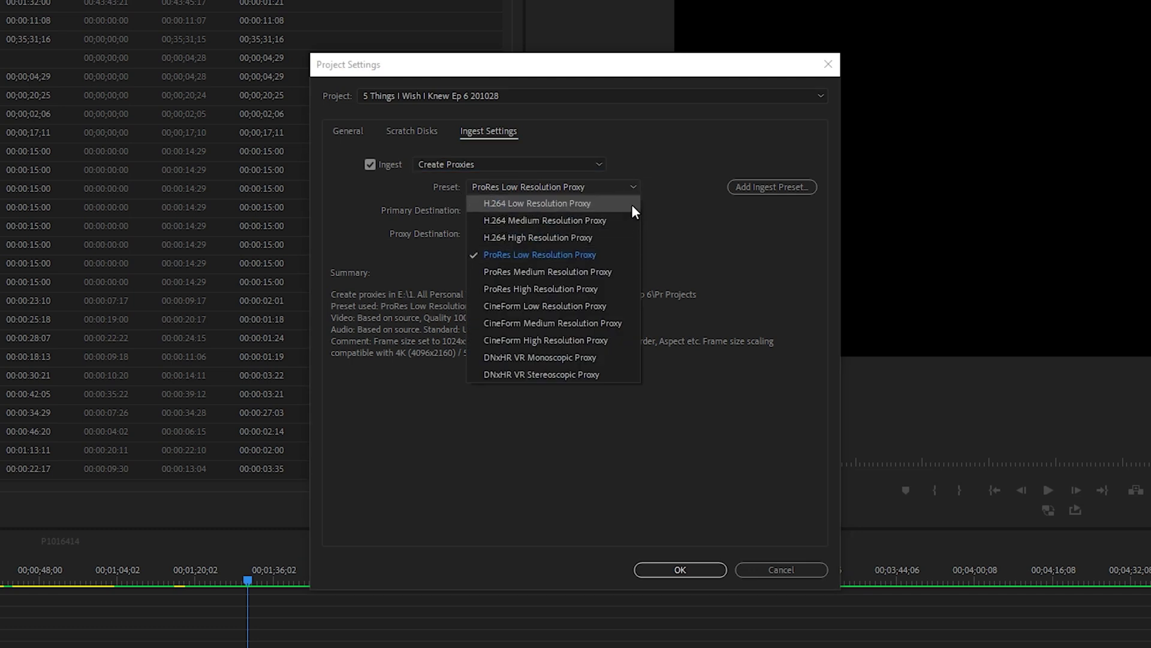
pyautogui.click(631, 254)
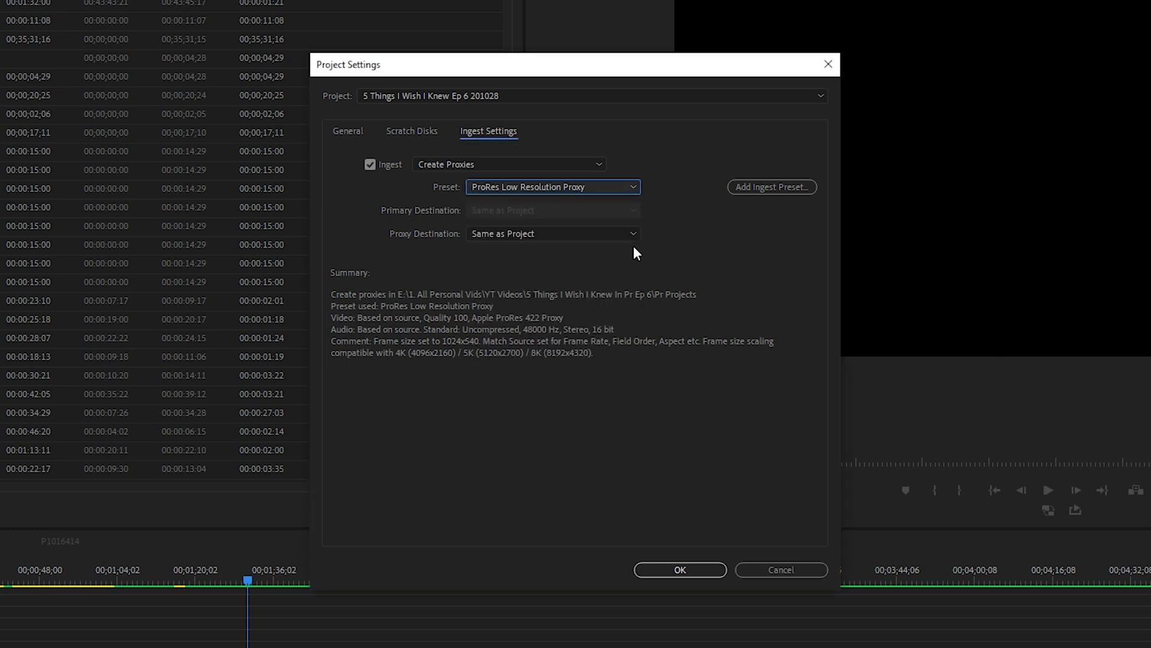
pyautogui.click(635, 234)
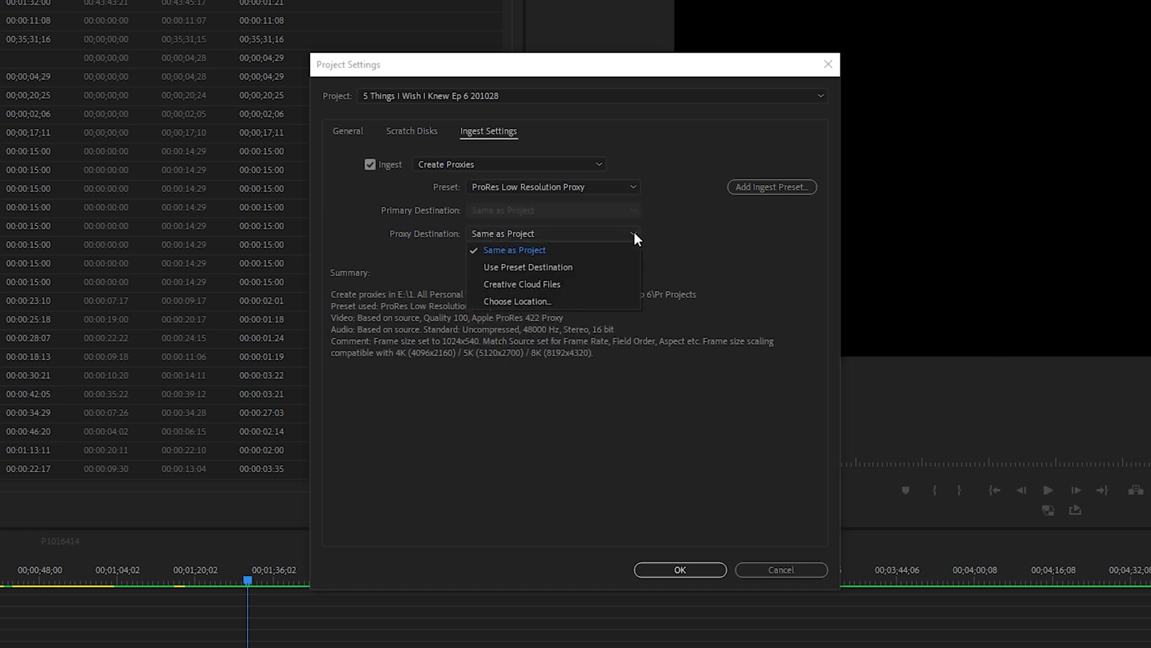
pyautogui.click(634, 235)
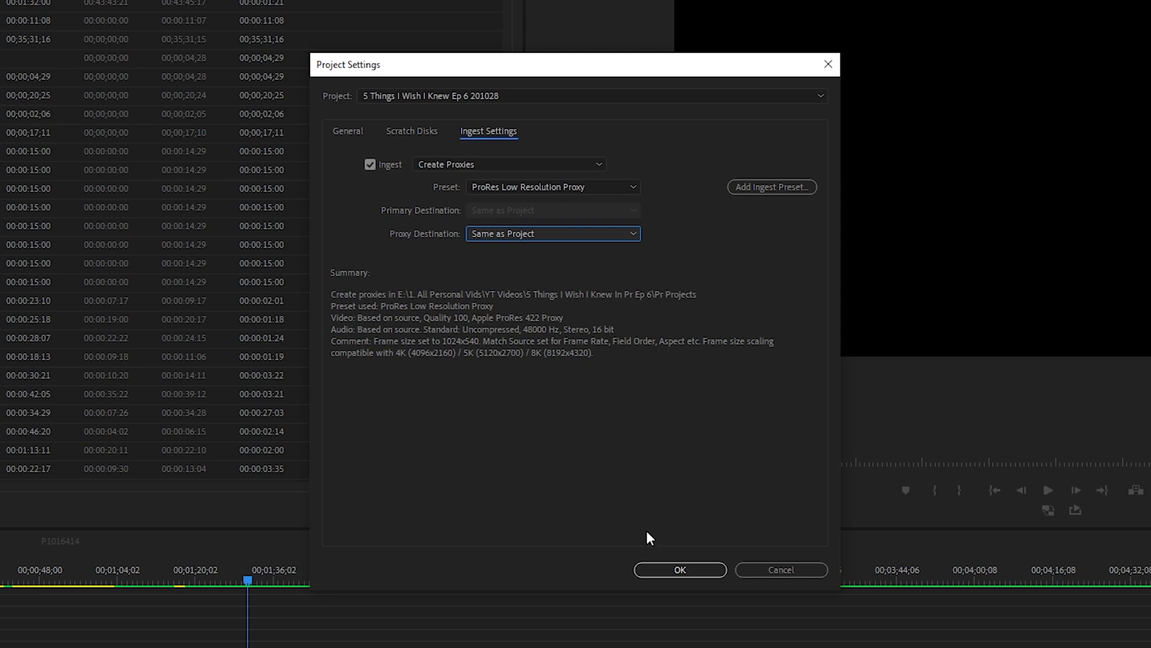
pyautogui.click(661, 575)
pyautogui.hotkey('alt', 'Tab')
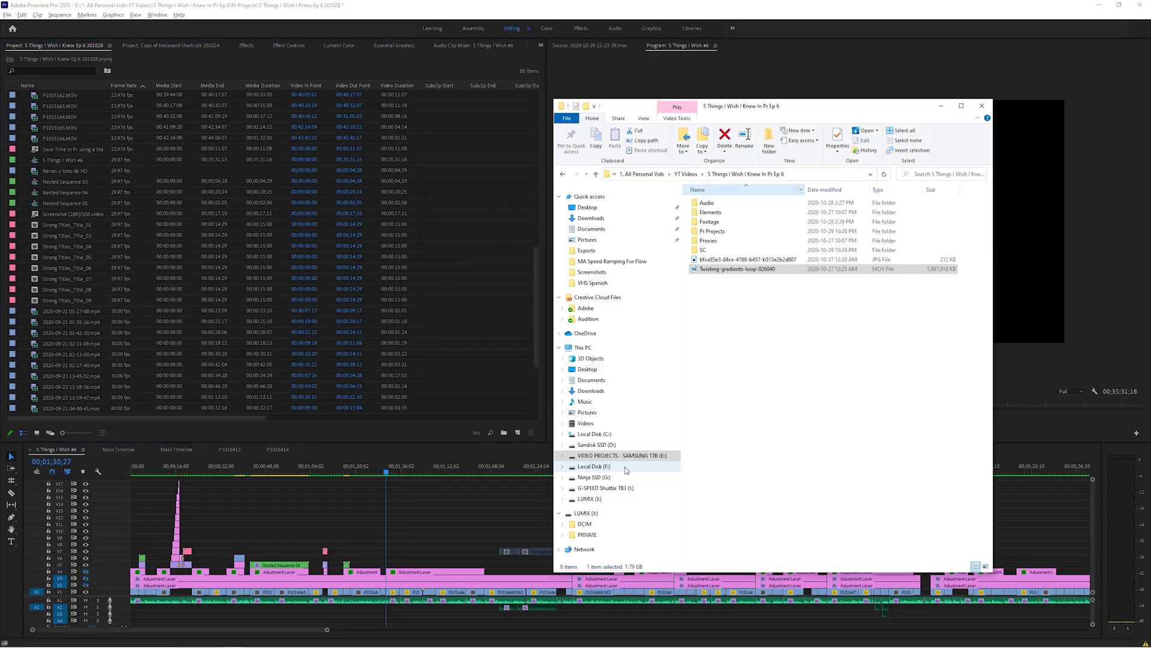
# Drag the Twisting-gradients-loop MOV from Explorer into the Project panel so a proxy is ingested.
pyautogui.moveTo(345, 303); pyautogui.dragTo(117, 305)
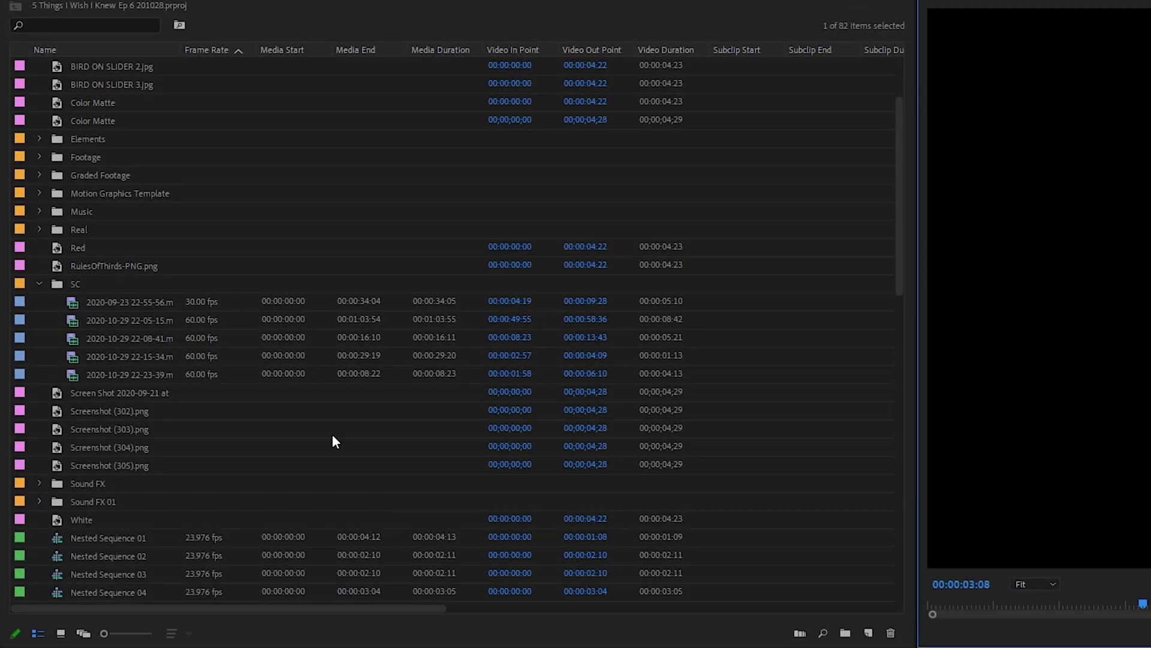
# Add a Proxy column through Metadata Display, then select the items from BIRD ON SLIDER 2 to SC.
pyautogui.rightClick(621, 50)
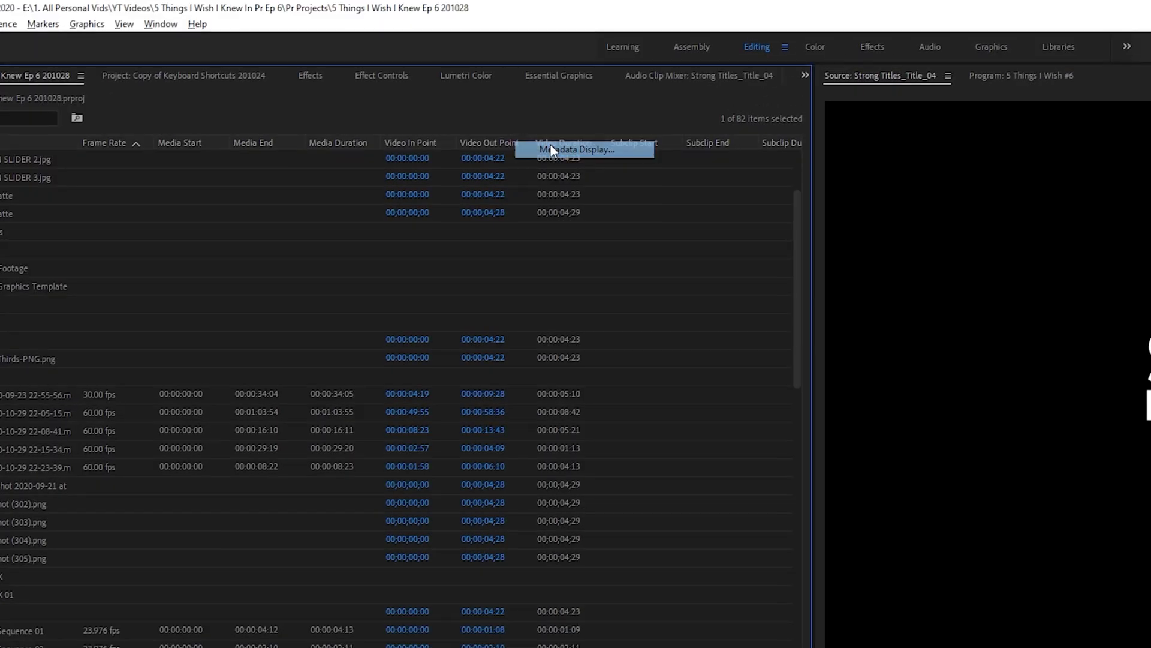
pyautogui.click(551, 149)
pyautogui.write('proxy')
pyautogui.click(339, 276)
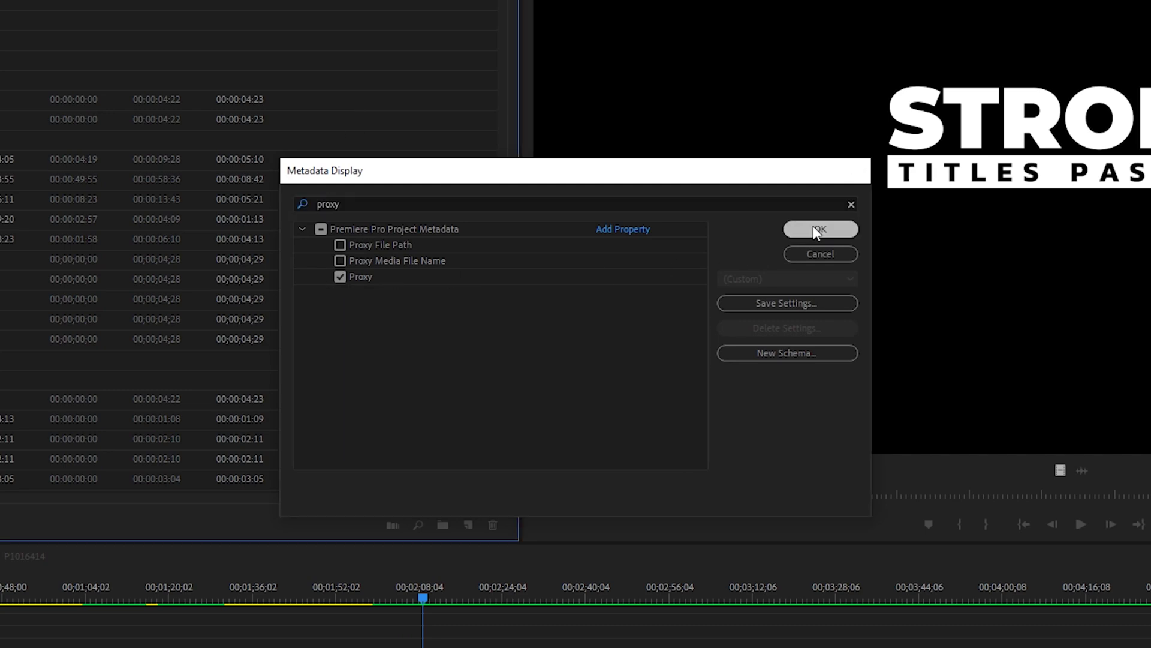
pyautogui.click(817, 232)
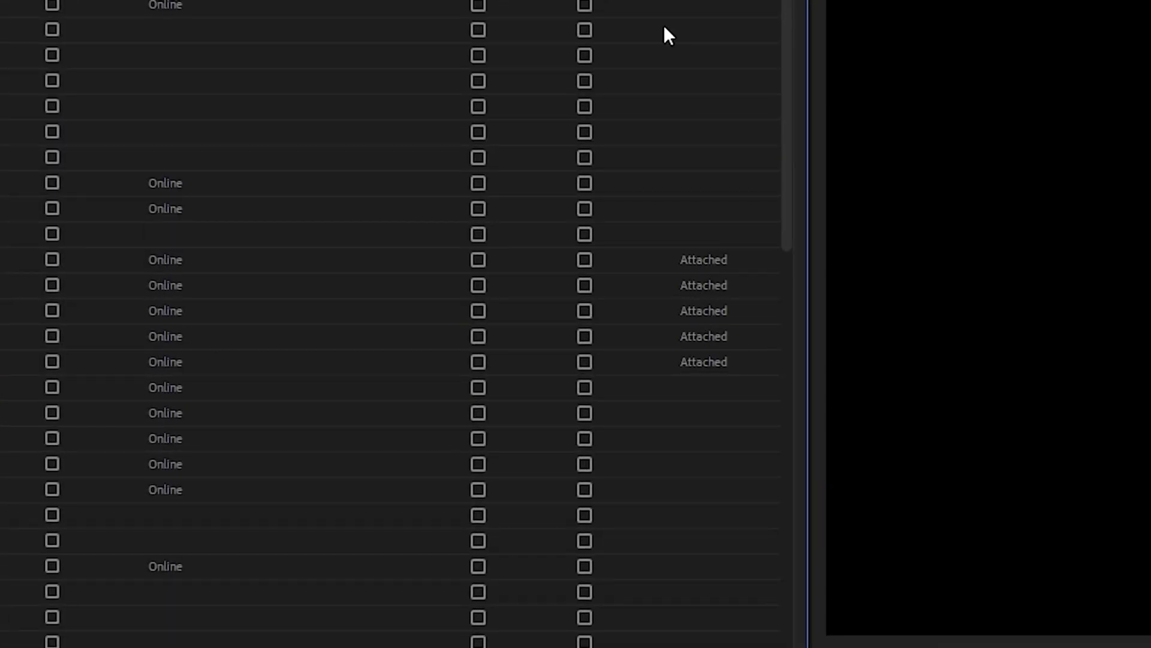
pyautogui.keyDown('shift'); pyautogui.click(83, 297); pyautogui.keyUp('shift')
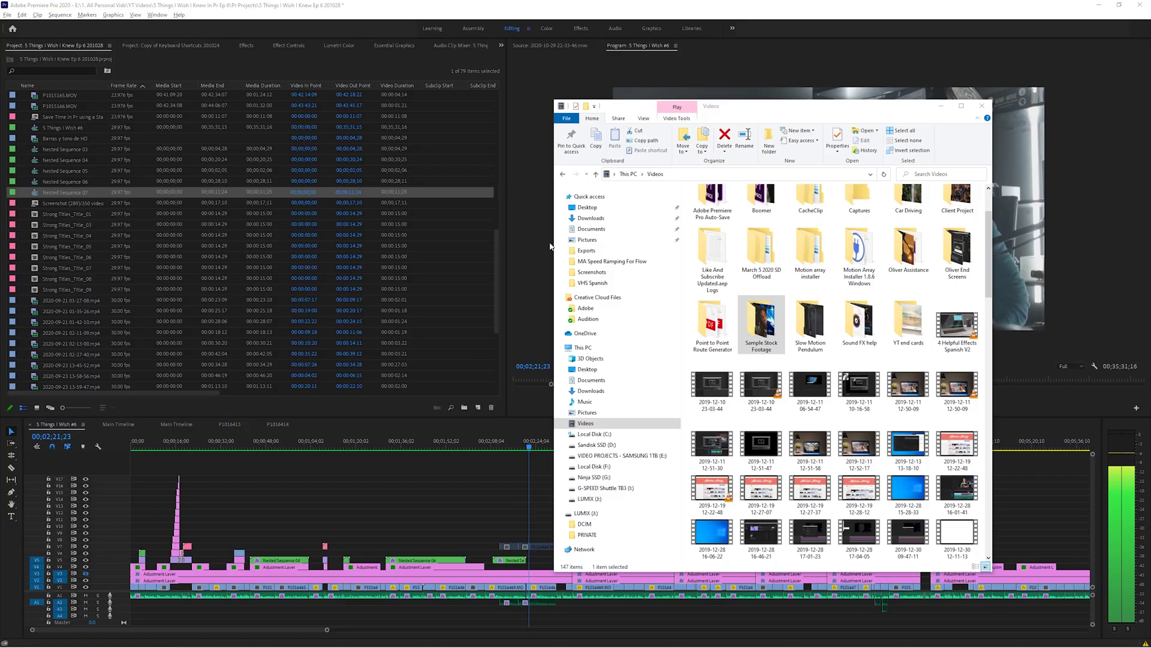
# Drag the Sample Stock Footage folder from Explorer into the Project panel as a bin.
pyautogui.click(751, 327)
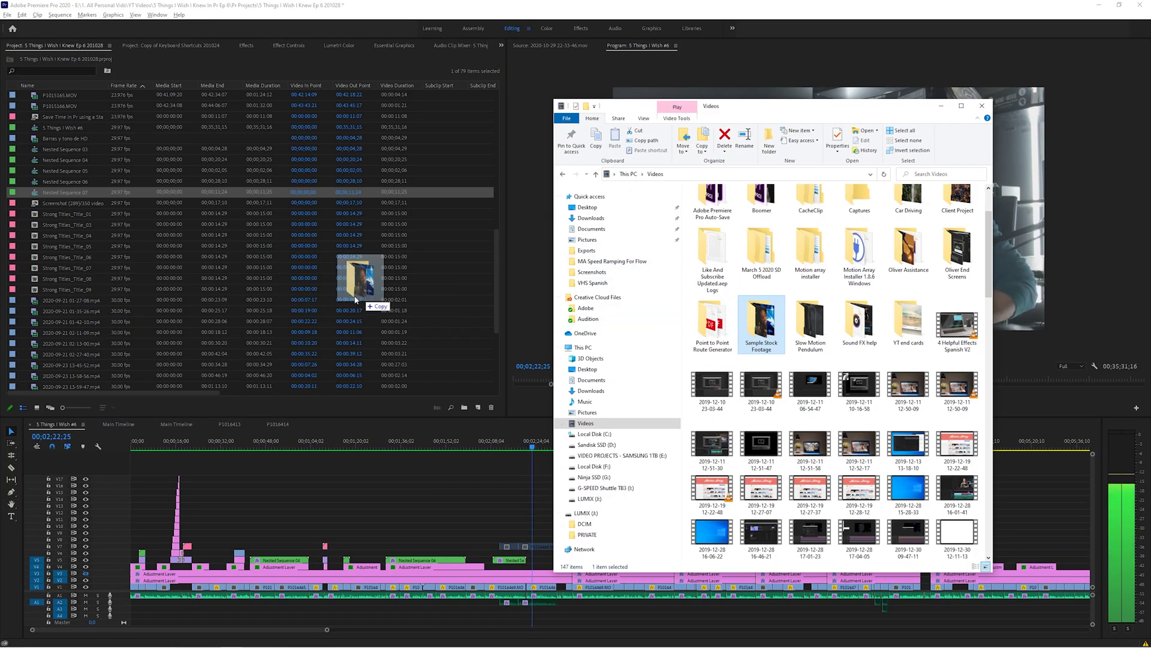
pyautogui.moveTo(178, 297); pyautogui.dragTo(120, 280)
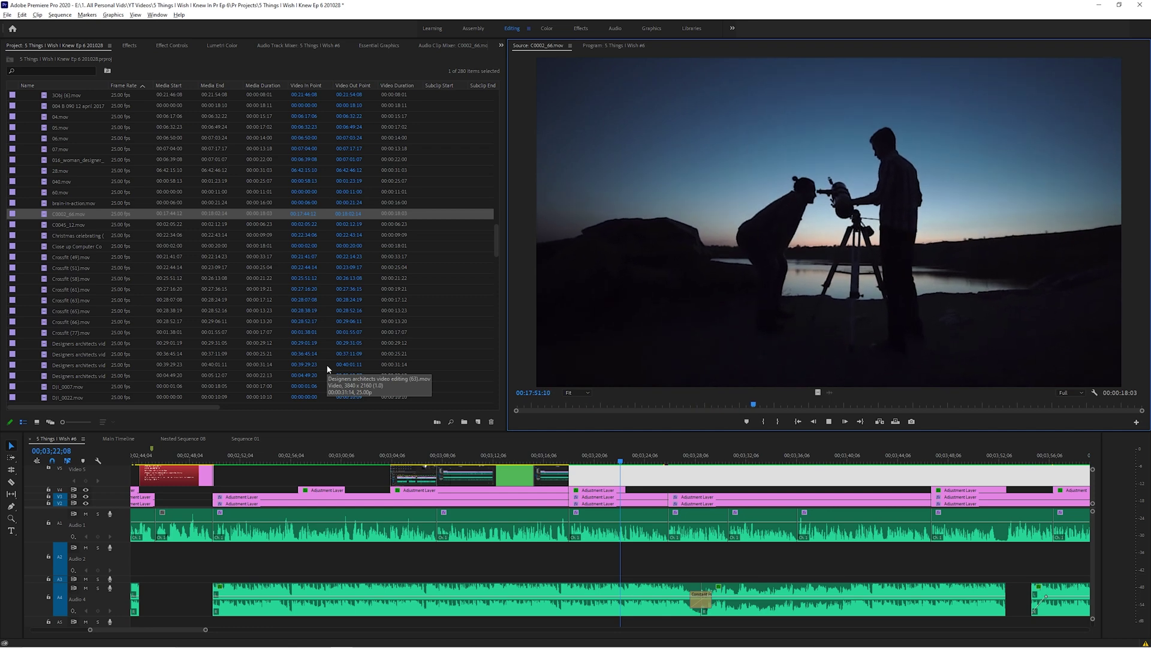
# Load 60.mov in the Source monitor and play it back.
pyautogui.doubleClick(59, 190)
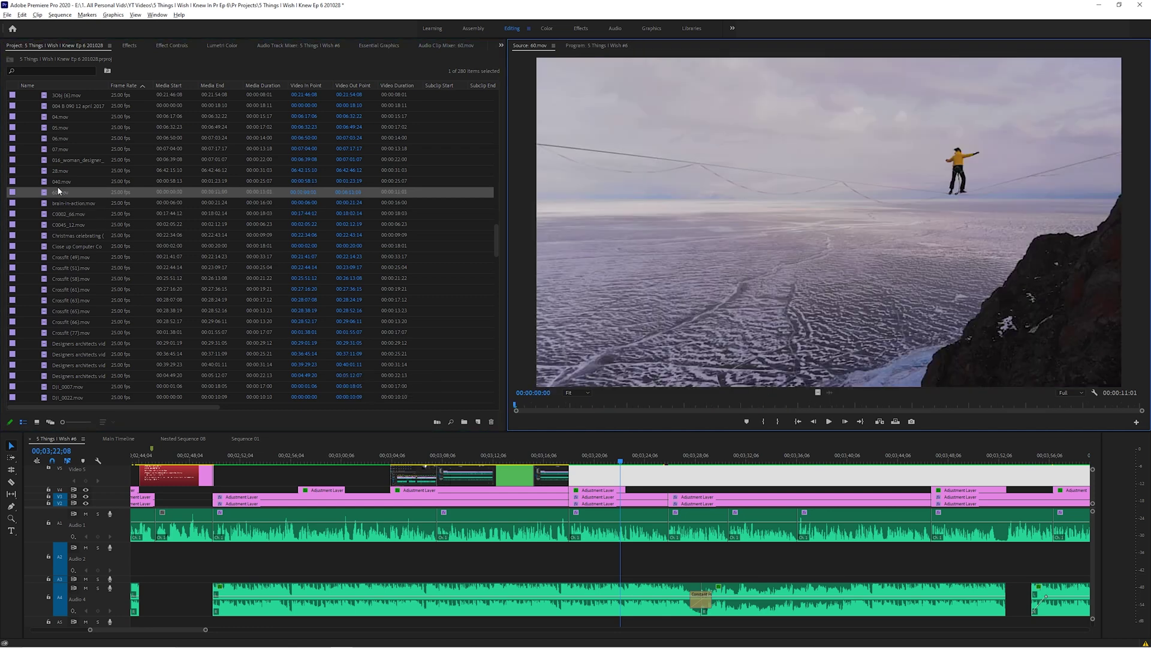
pyautogui.press('space')
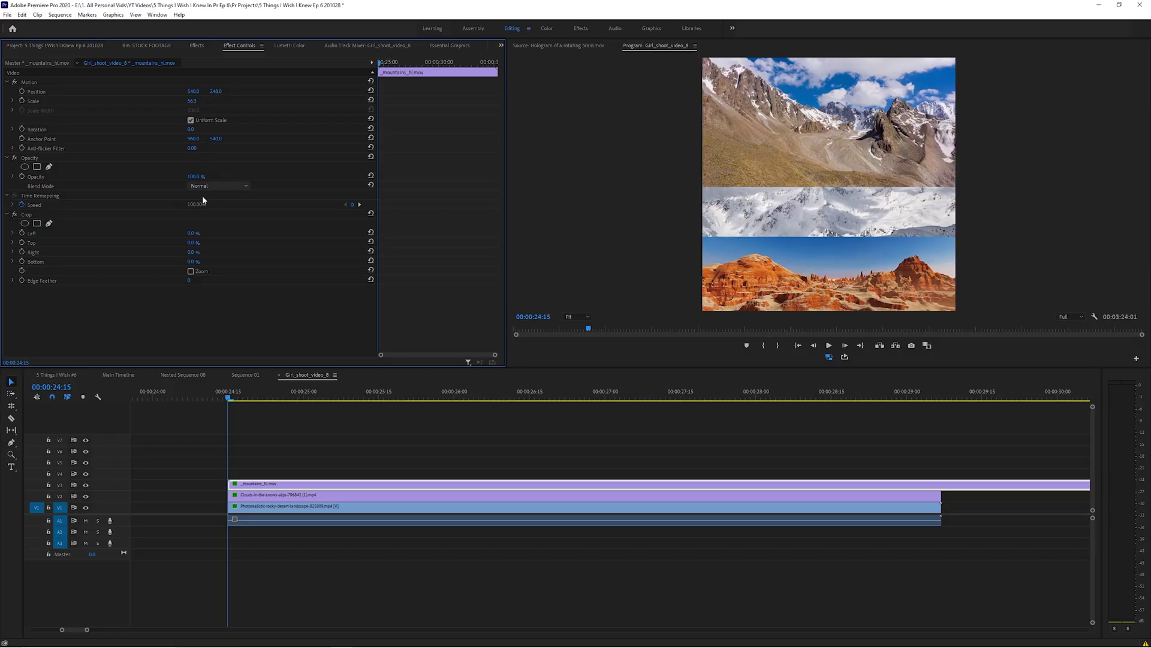
# Crop the mountains clip's bottom in Effect Controls, then raise its bottom edge in the Program monitor.
pyautogui.moveTo(191, 262); pyautogui.dragTo(246, 262)
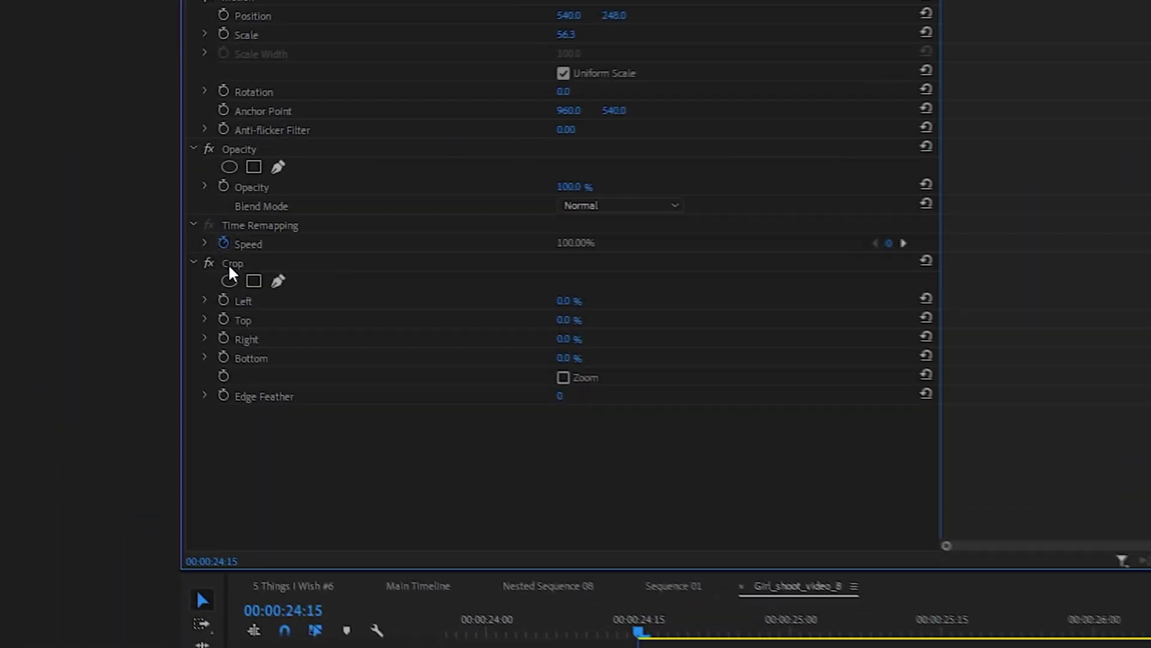
pyautogui.click(24, 215)
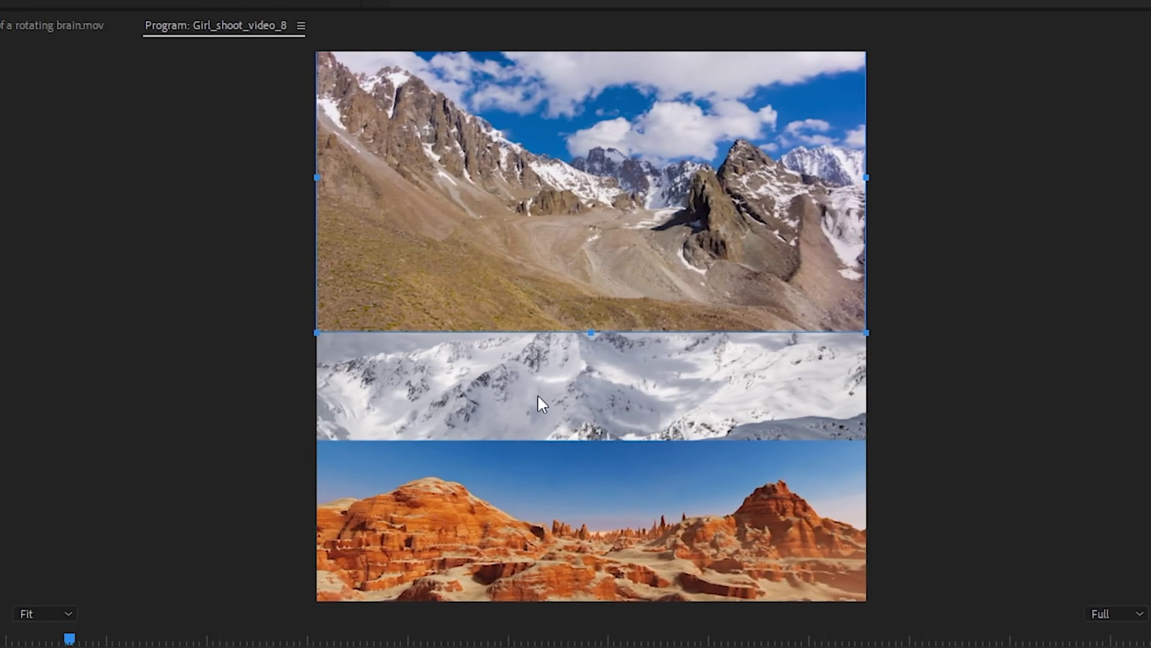
pyautogui.moveTo(592, 336); pyautogui.dragTo(594, 281)
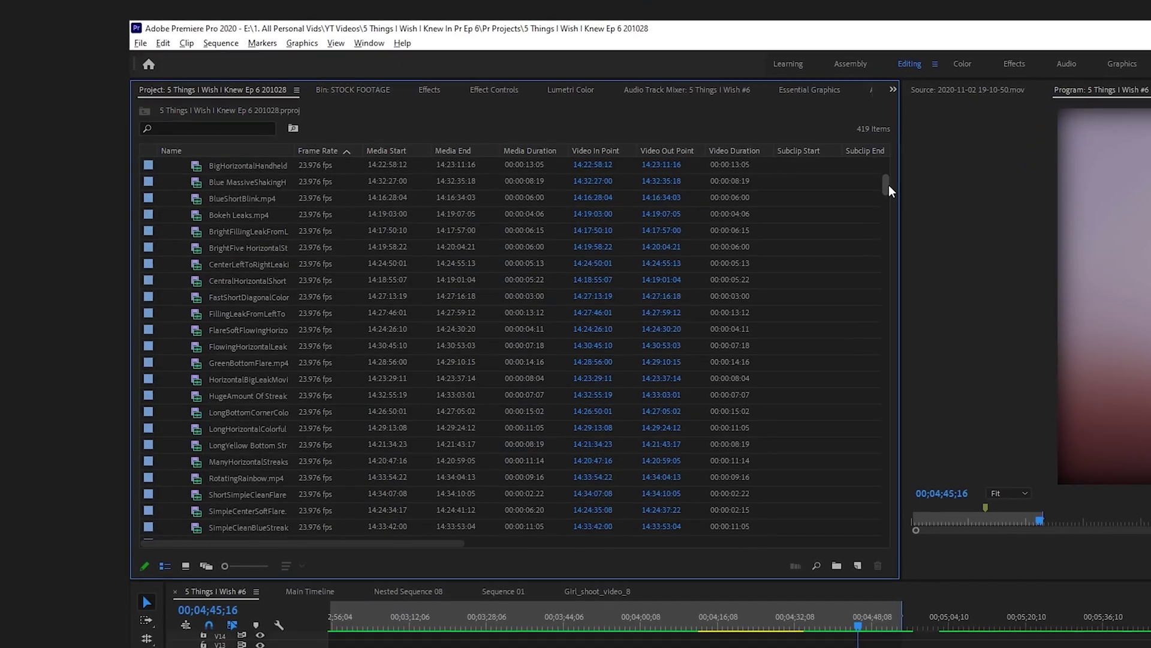
pyautogui.moveTo(889, 185); pyautogui.dragTo(911, 294)
pyautogui.moveTo(1099, 279); pyautogui.dragTo(1130, 443)
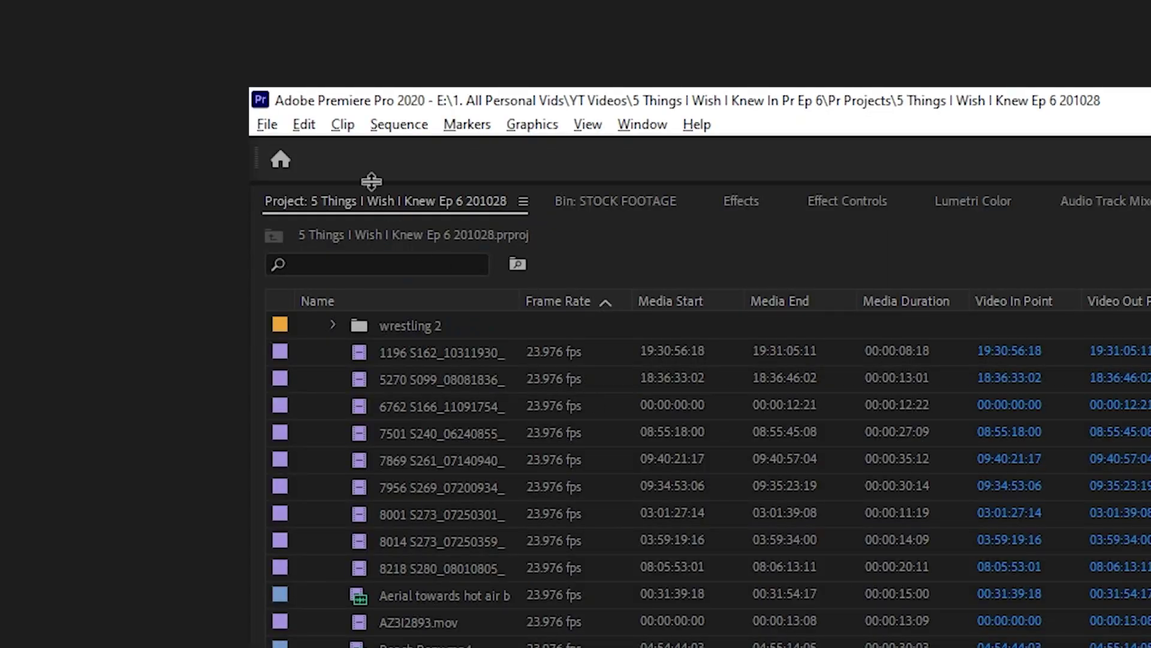
pyautogui.click(304, 124)
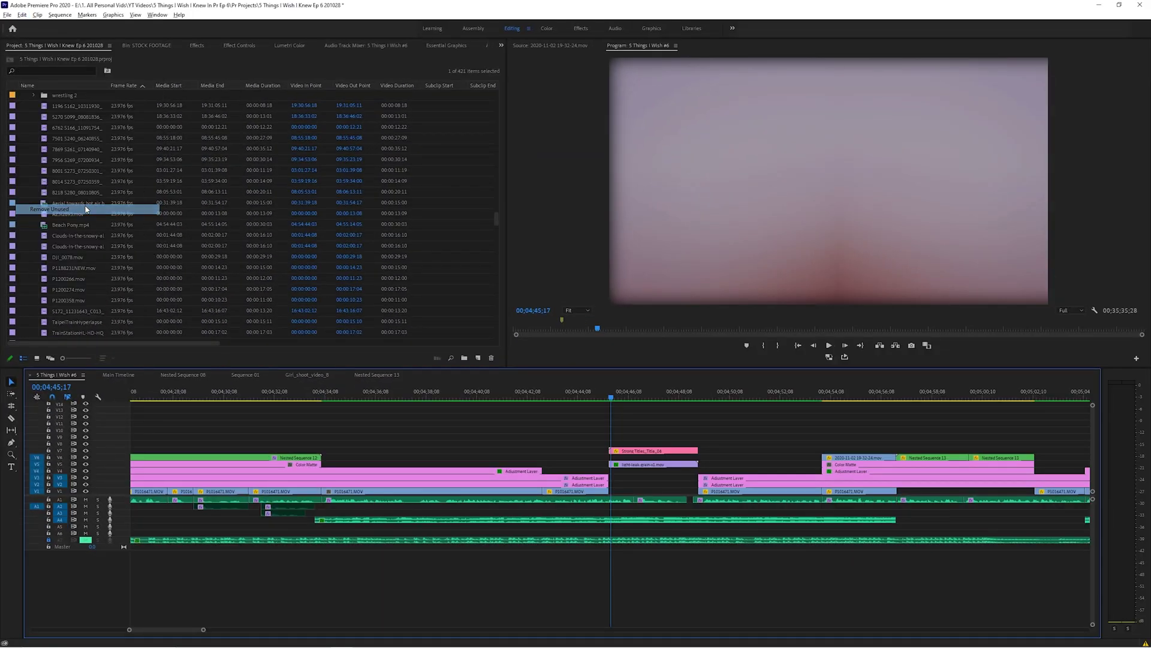
# Remove all unused clips, trimming the project from 419 to 171 items.
pyautogui.click(462, 283)
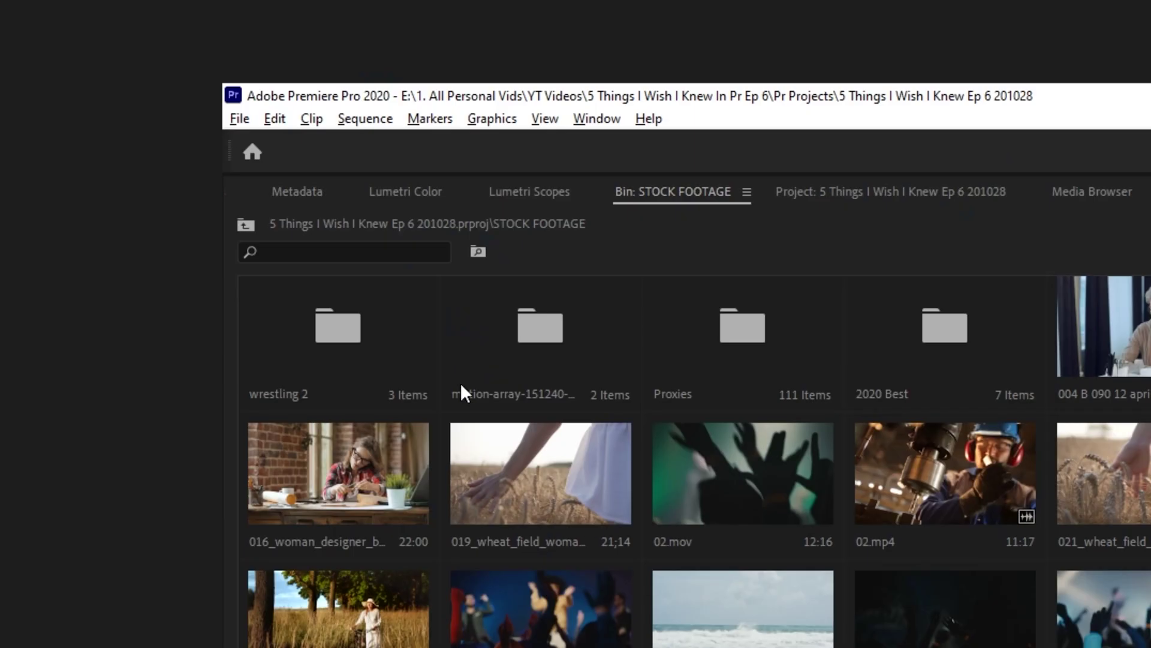
pyautogui.click(243, 119)
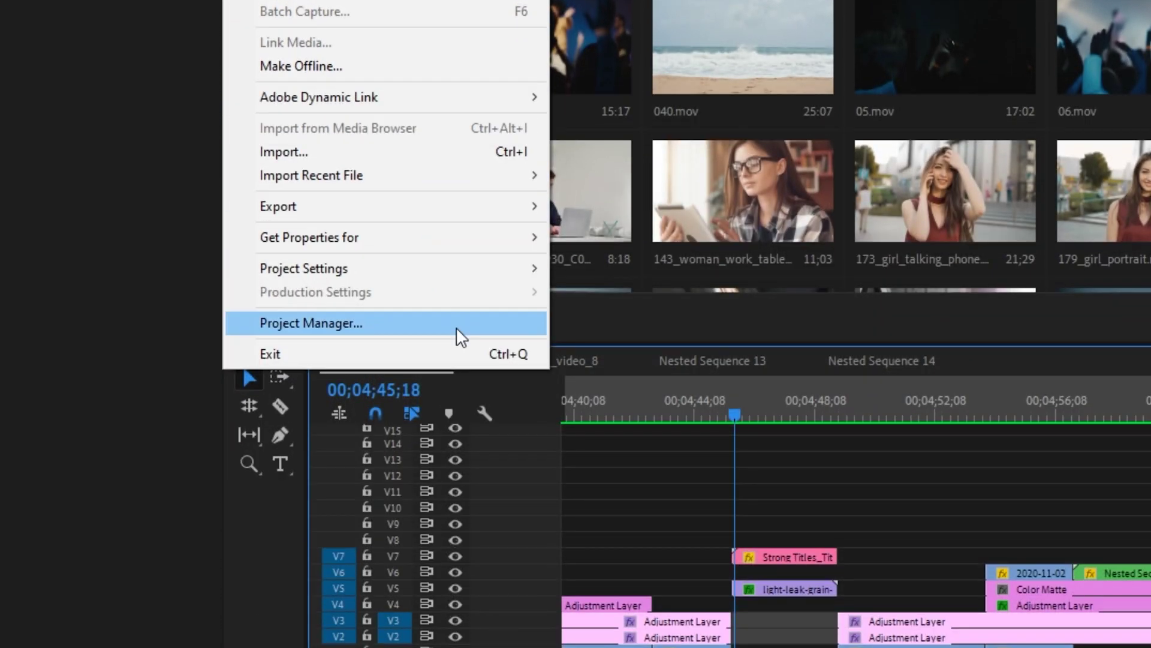
# Calculate the consolidated project size in Project Manager with Exclude Unused Clips on (231.57 GB to 162.01 GB).
pyautogui.click(456, 326)
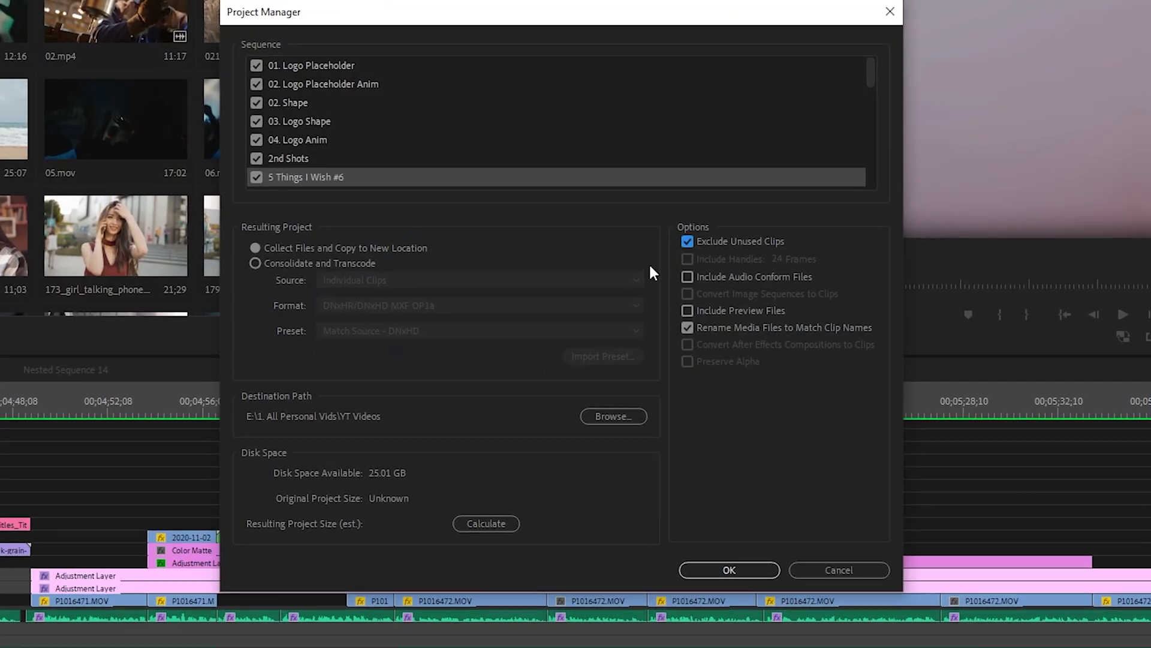
pyautogui.click(513, 524)
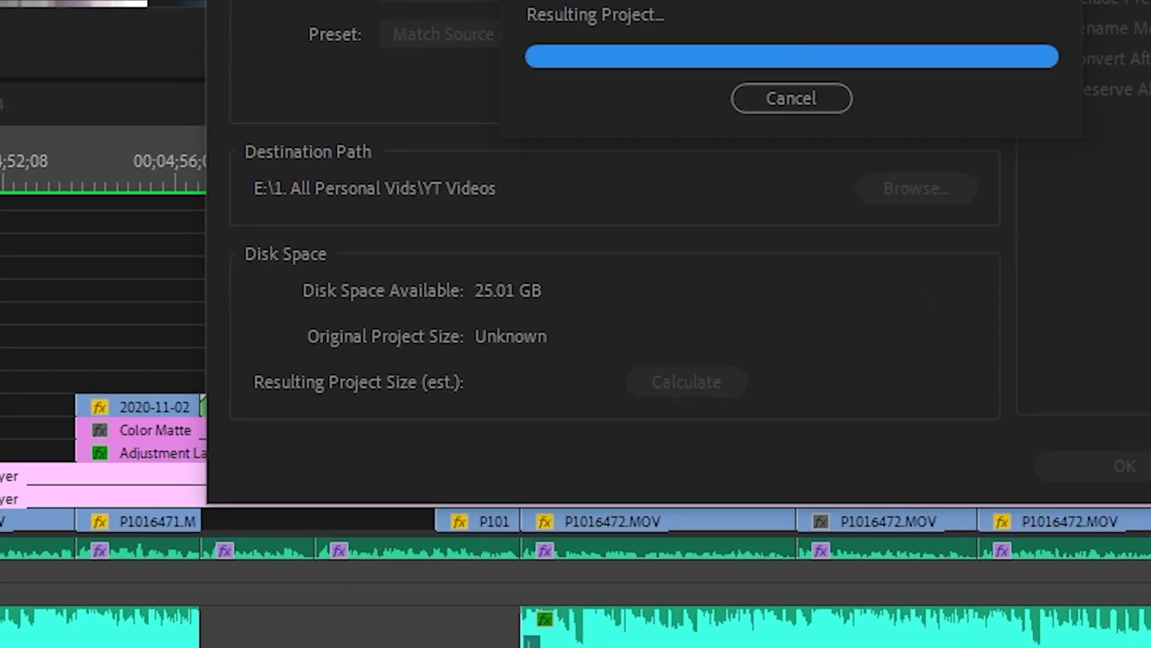